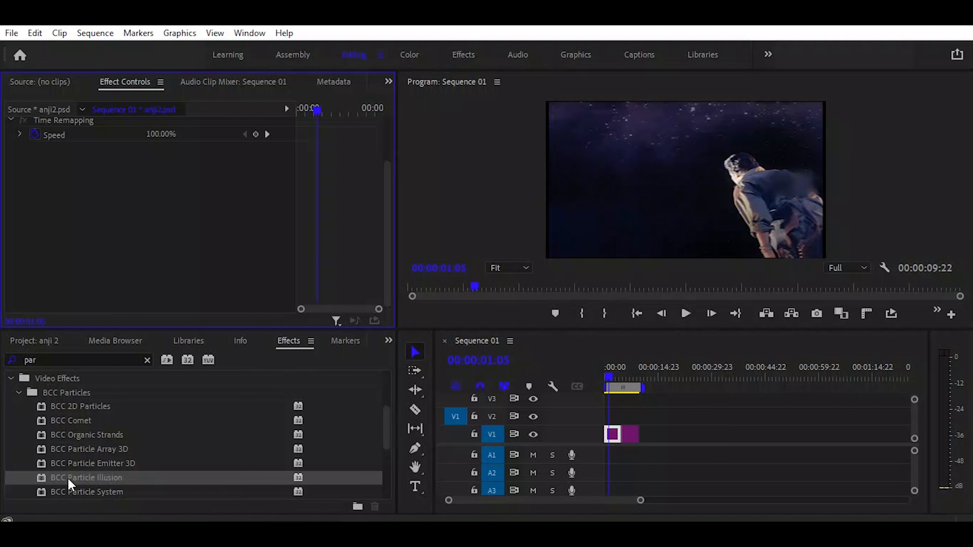
# Step: Apply the BCC Particle Illusion effect to the first anji2.psd clip on track V1 and launch its particle editor
pyautogui.moveTo(75, 484); pyautogui.dragTo(611, 436)
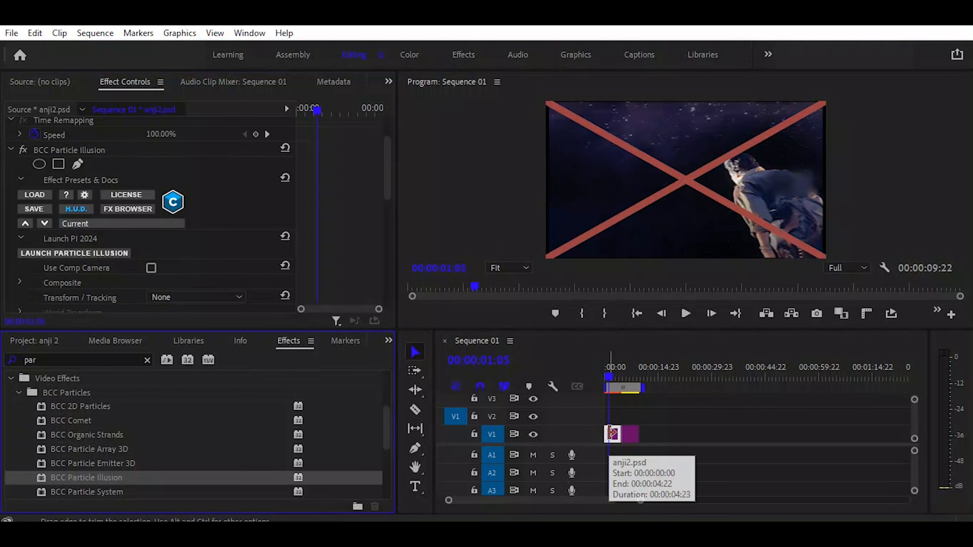
pyautogui.click(80, 256)
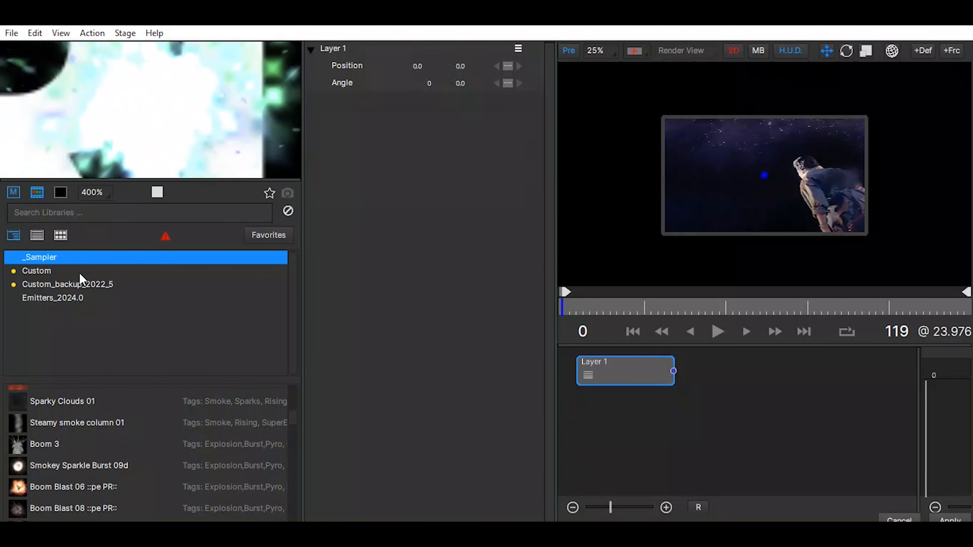
# Step: Add the "sparkles smoke 10a (mb?)" emitter from the _Sampler library to Layer 1
pyautogui.scroll(-5, 23, 441)
pyautogui.click(21, 425)
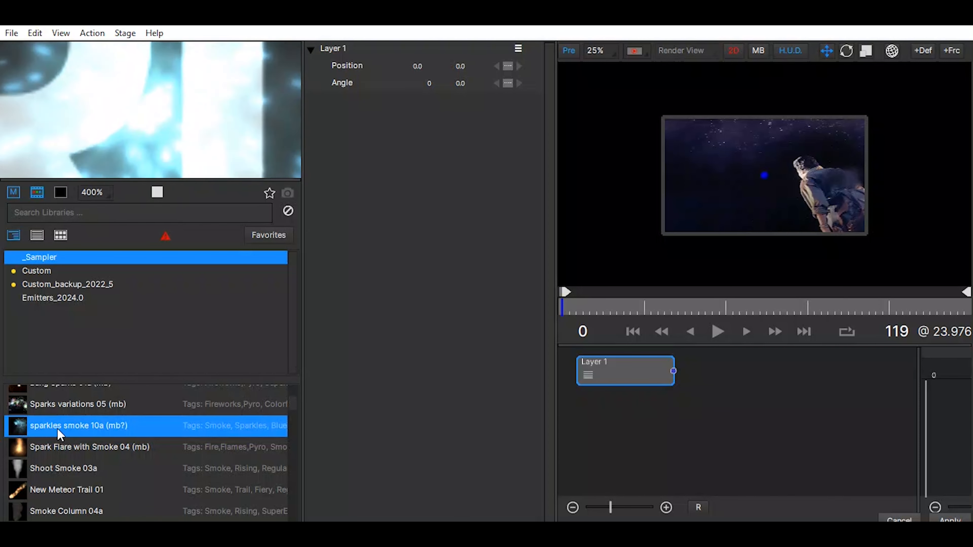
pyautogui.doubleClick(25, 422)
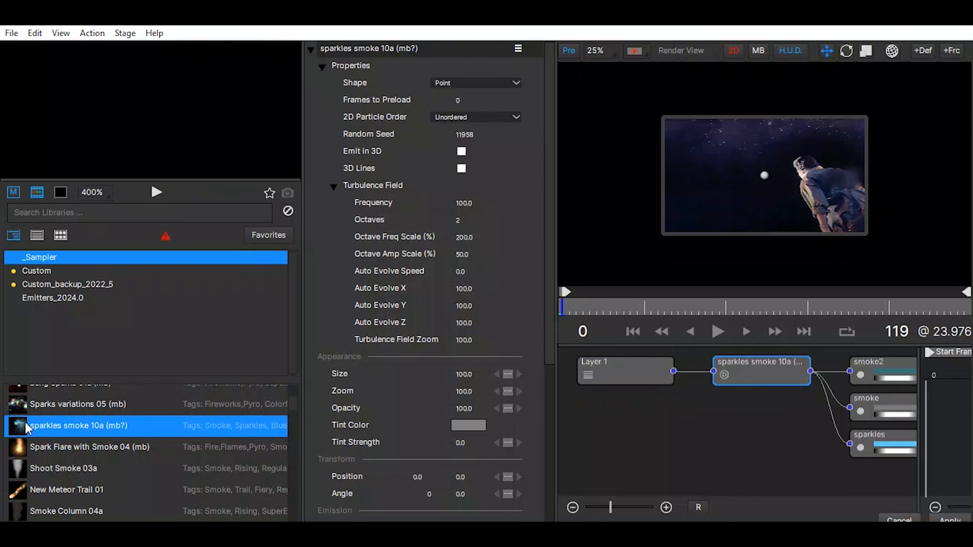
# Step: At frame 37, set the emitter's Zoom to about 263 and move it to about -164, -116
pyautogui.click(562, 310)
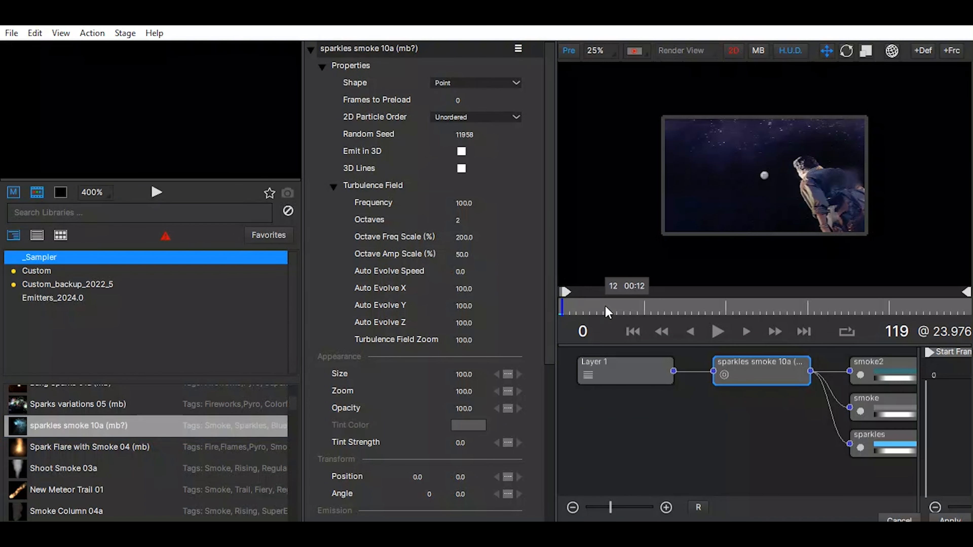
pyautogui.moveTo(561, 309); pyautogui.dragTo(690, 319)
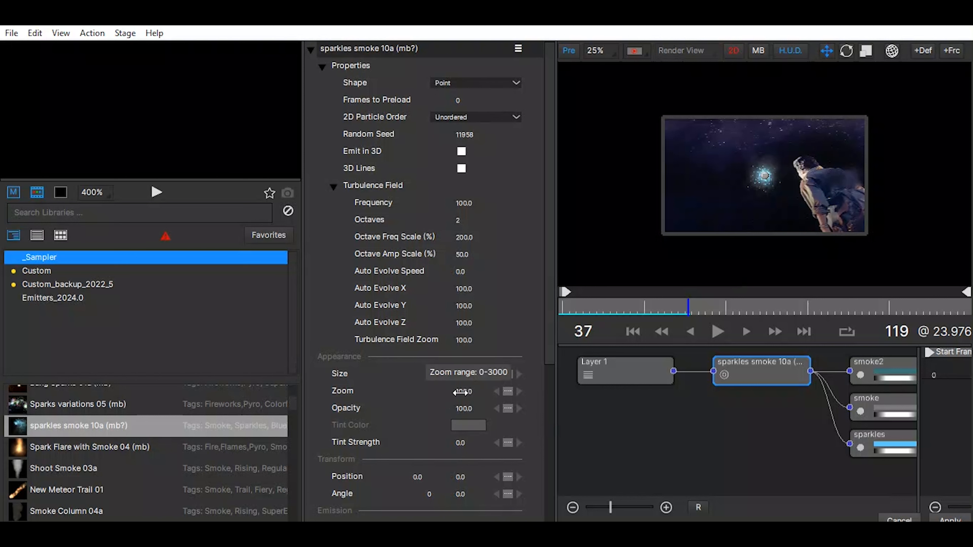
pyautogui.moveTo(462, 391); pyautogui.dragTo(580, 399)
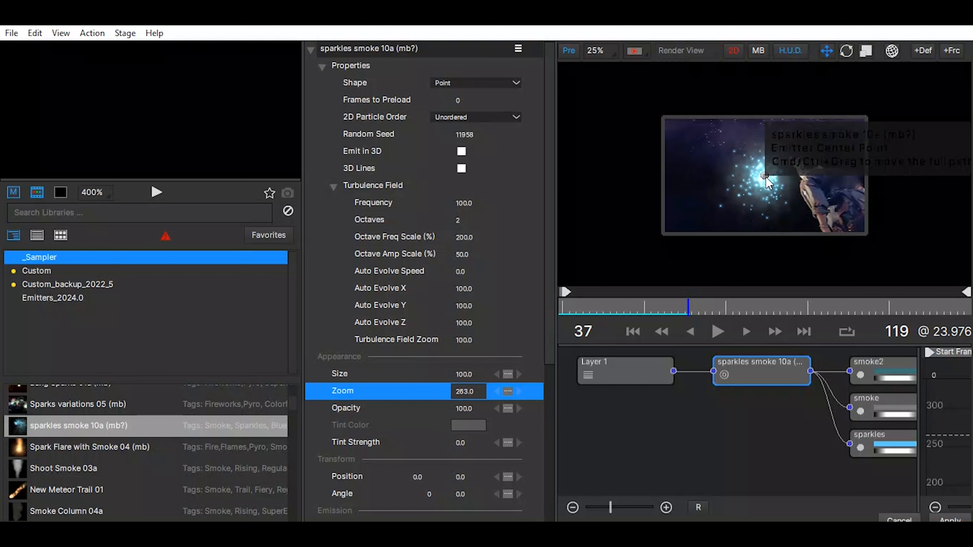
pyautogui.moveTo(764, 176); pyautogui.dragTo(734, 156)
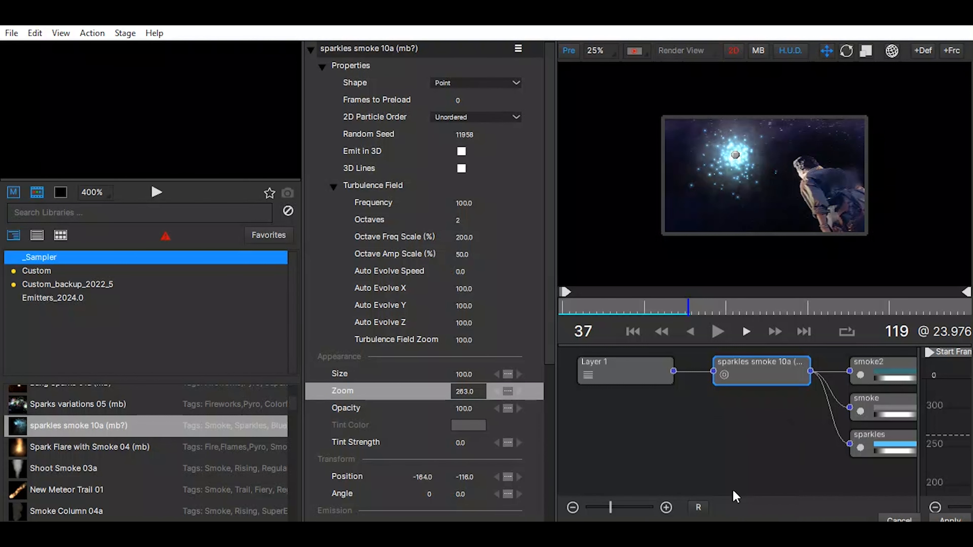
# Step: Set the smoke2 particle's Color Over Life to pure blue (#0000ff)
pyautogui.click(887, 370)
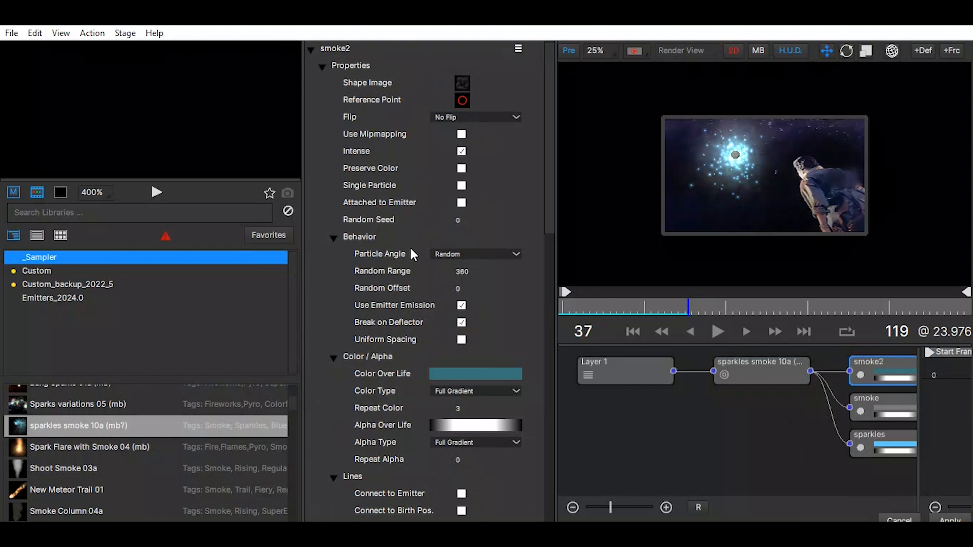
pyautogui.click(456, 377)
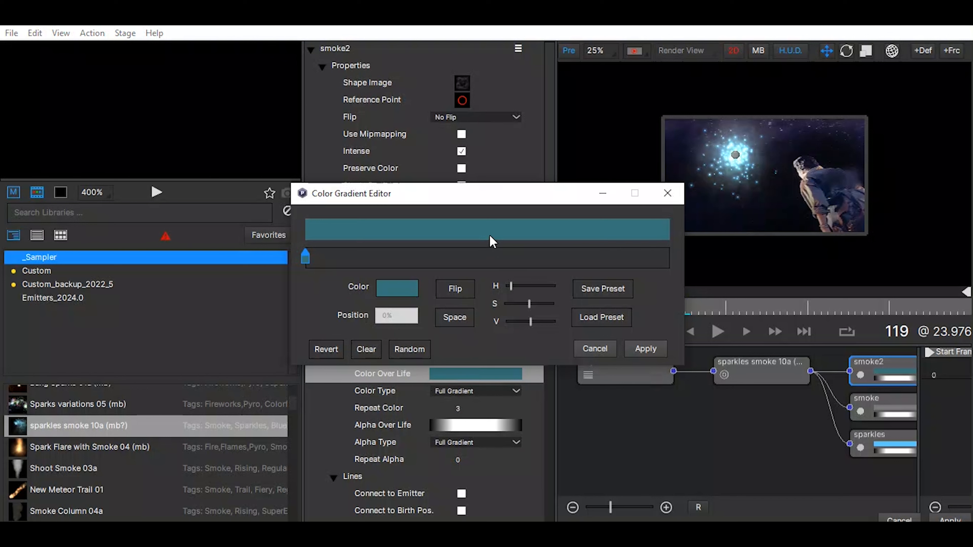
pyautogui.click(399, 289)
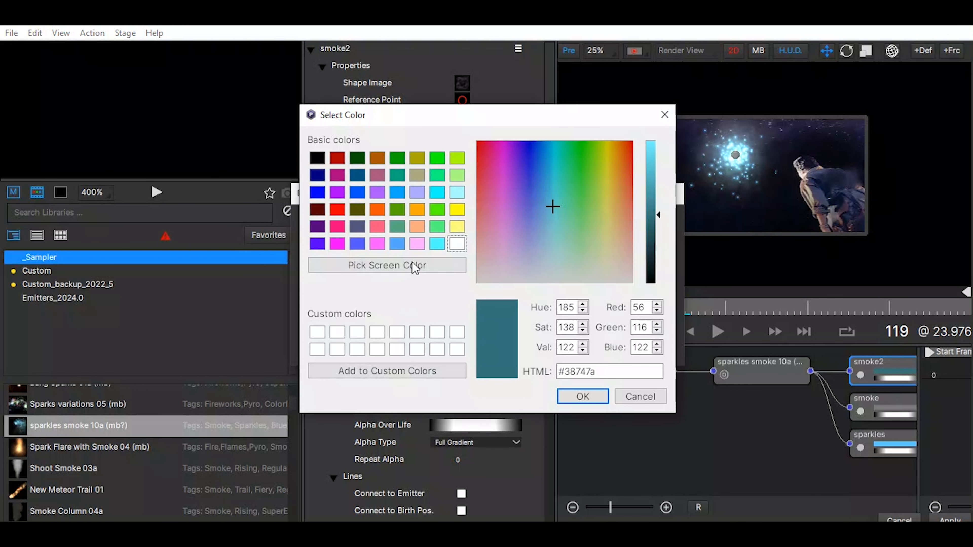
pyautogui.click(319, 194)
pyautogui.click(590, 397)
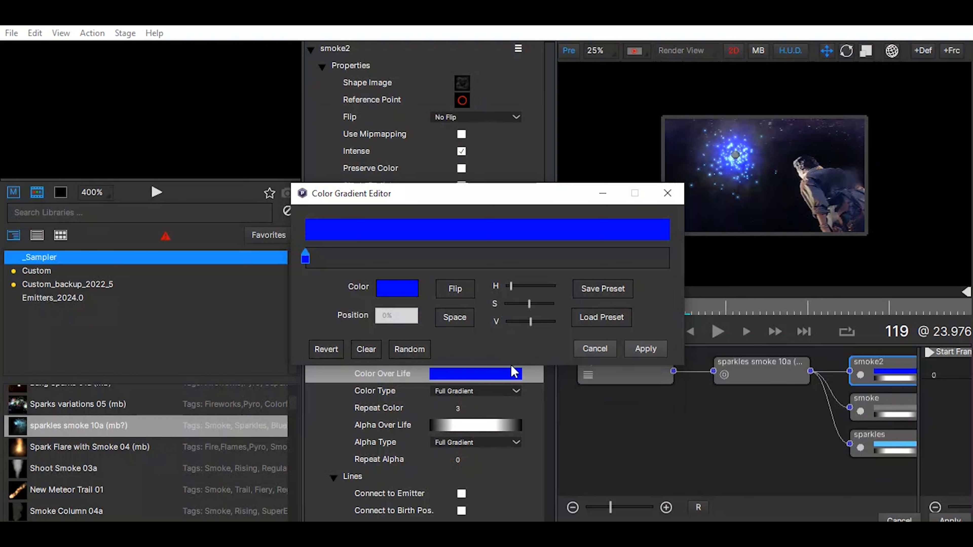
# Step: Change the smoke2 particle's gradient color to light blue (#00aaff) and apply it
pyautogui.click(398, 292)
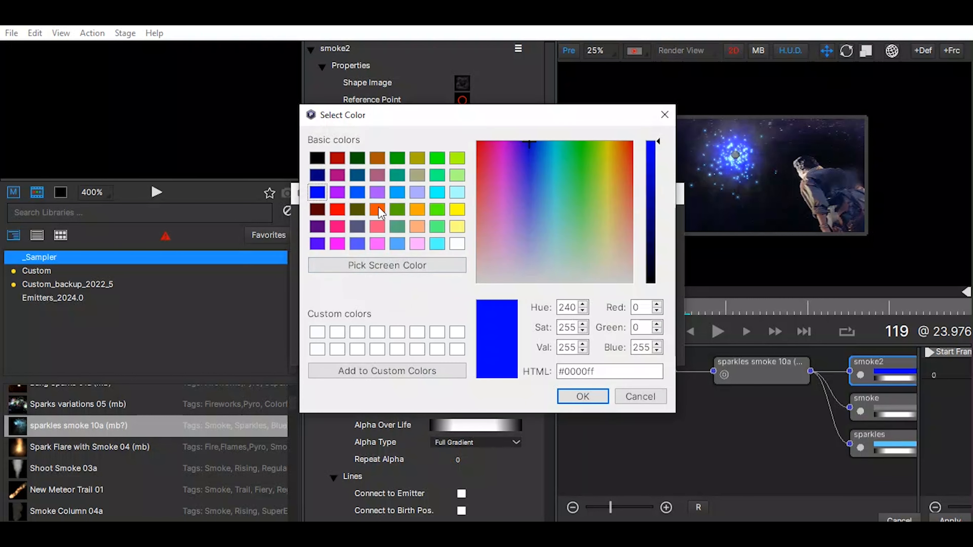
pyautogui.click(404, 195)
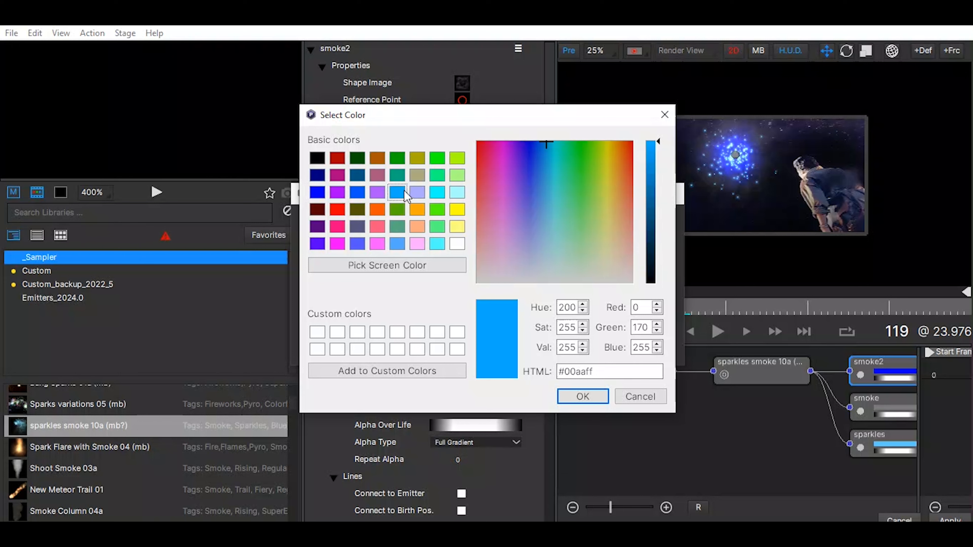
pyautogui.click(581, 398)
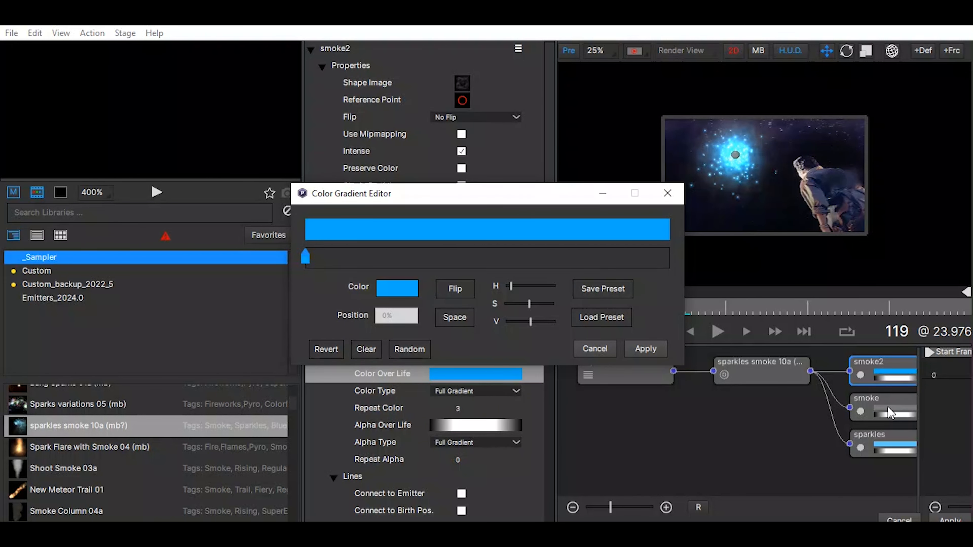
pyautogui.click(646, 349)
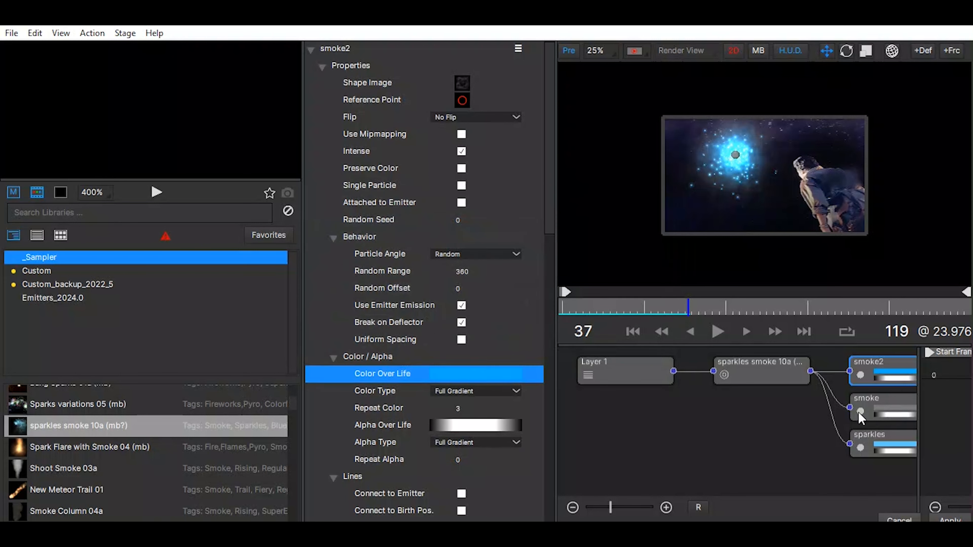
# Step: Set the smoke particle's Color Over Life to white (#ffffff) and apply the gradient
pyautogui.click(886, 405)
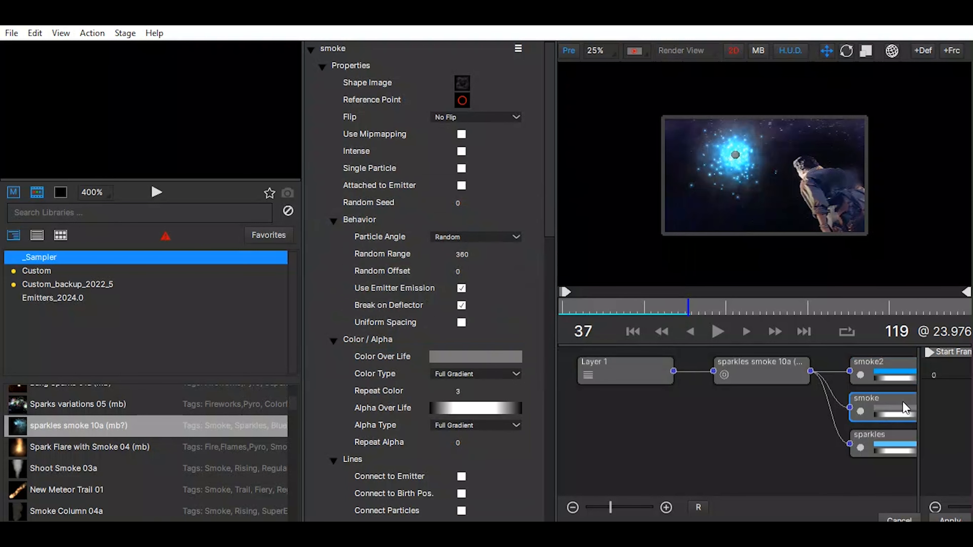
pyautogui.doubleClick(897, 403)
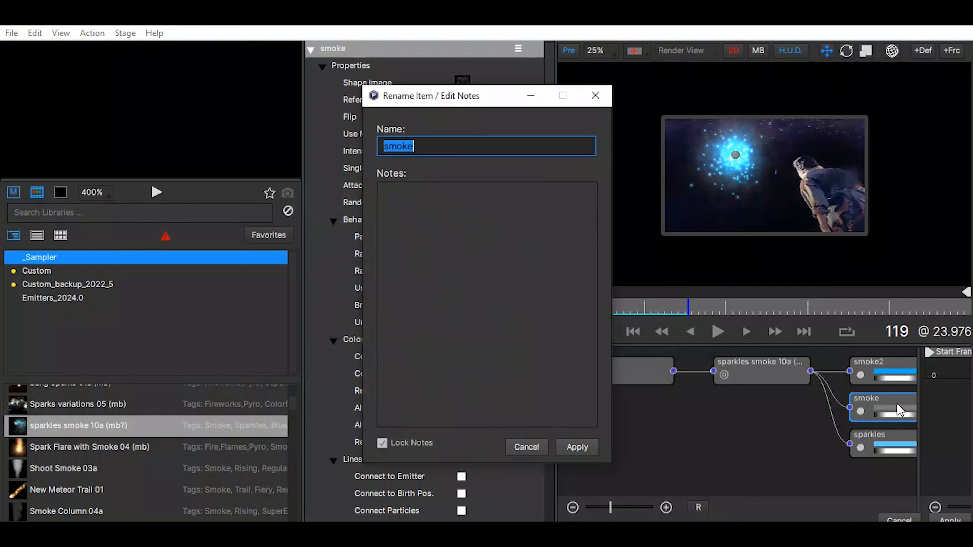
pyautogui.click(535, 447)
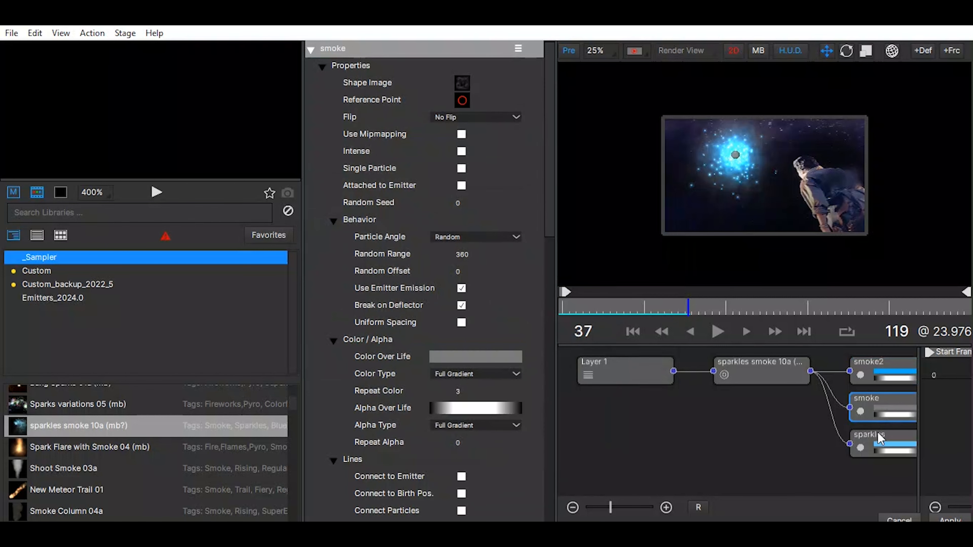
pyautogui.click(491, 356)
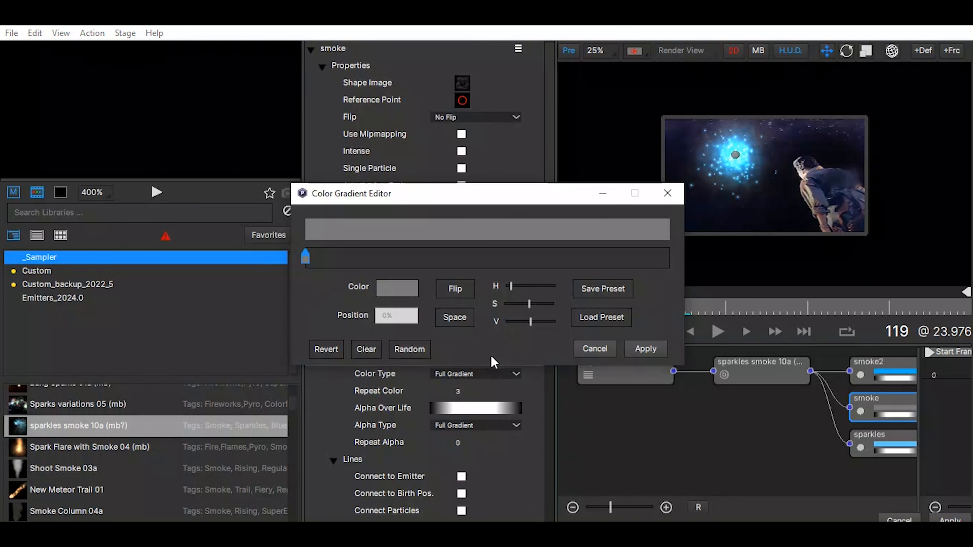
pyautogui.click(397, 288)
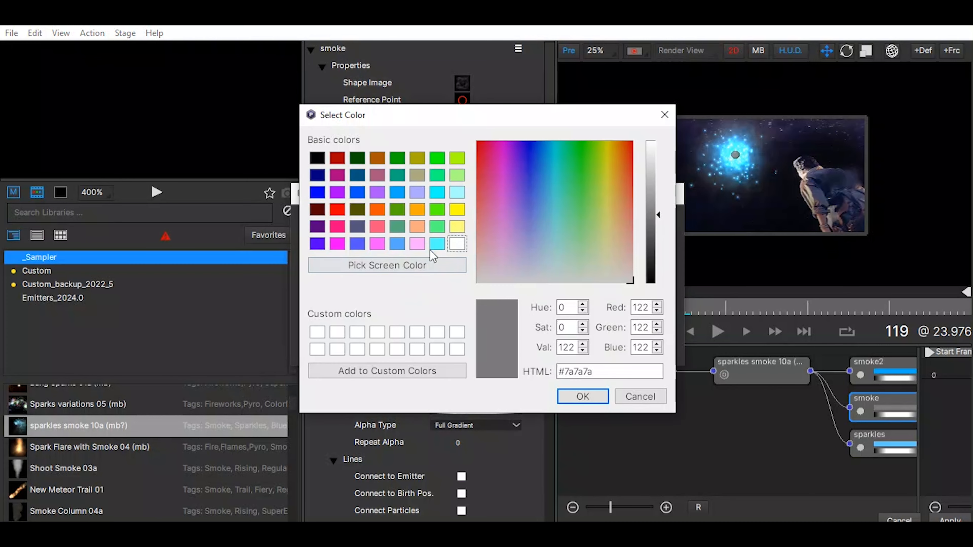
pyautogui.click(458, 244)
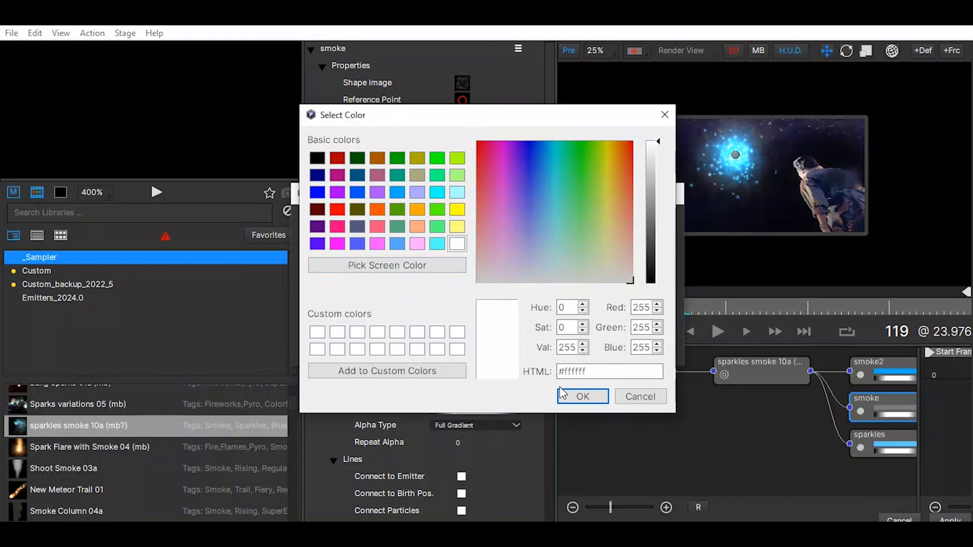
pyautogui.click(563, 395)
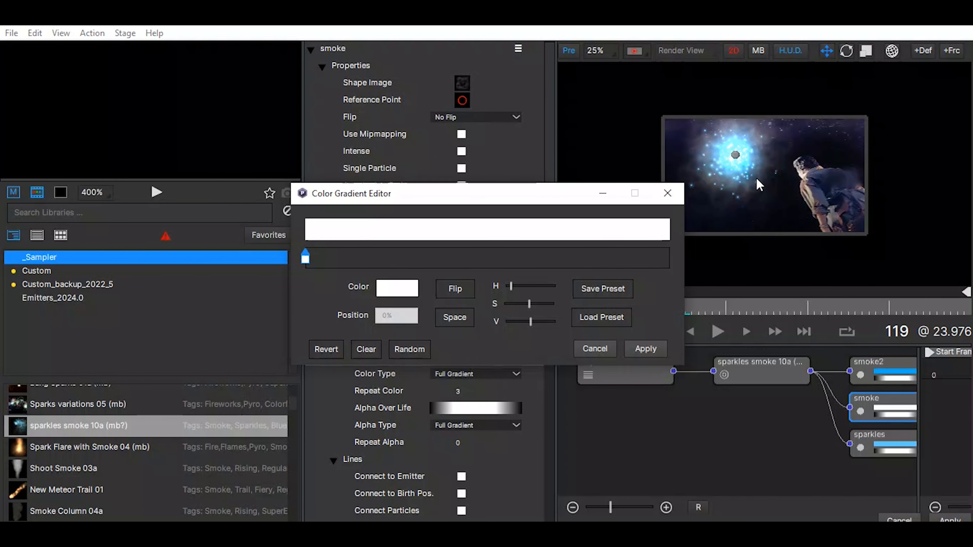
pyautogui.click(645, 350)
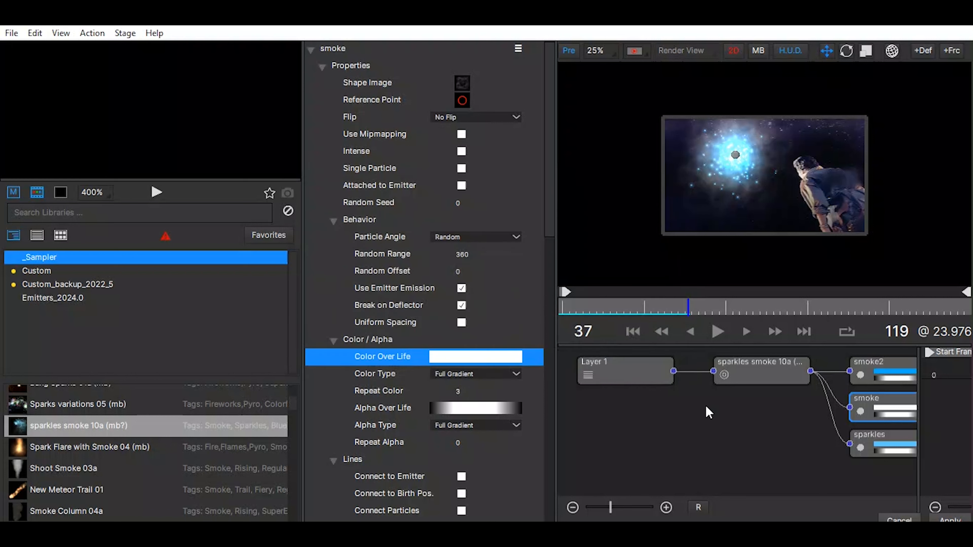
# Step: Set the sparkles particle's Shape Image to "soft clumpy" and preview the result at frame 26
pyautogui.click(894, 446)
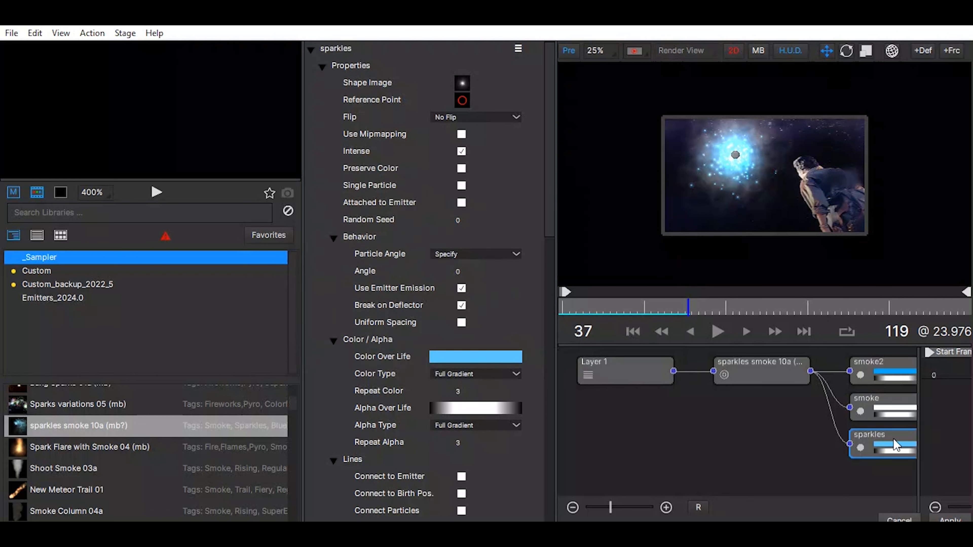
pyautogui.doubleClick(894, 444)
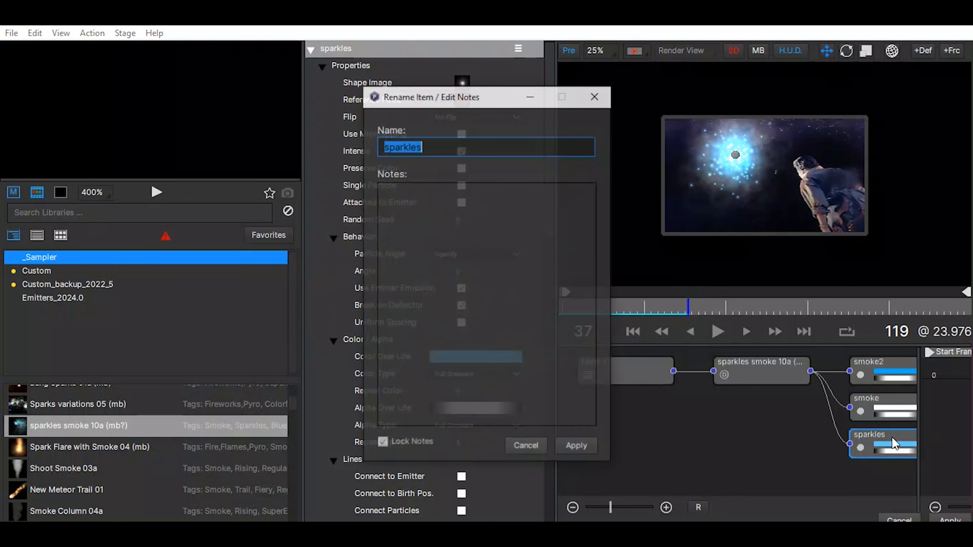
pyautogui.click(525, 446)
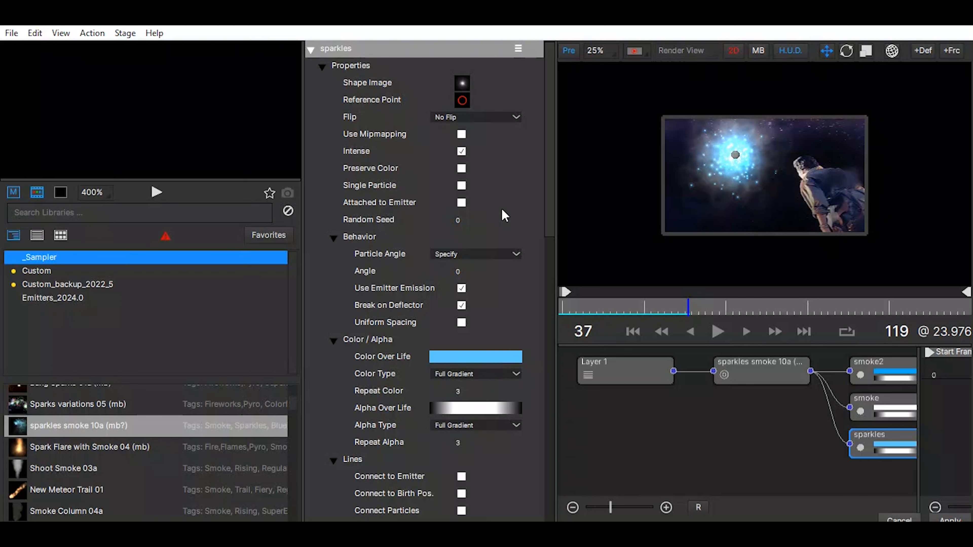
pyautogui.click(462, 83)
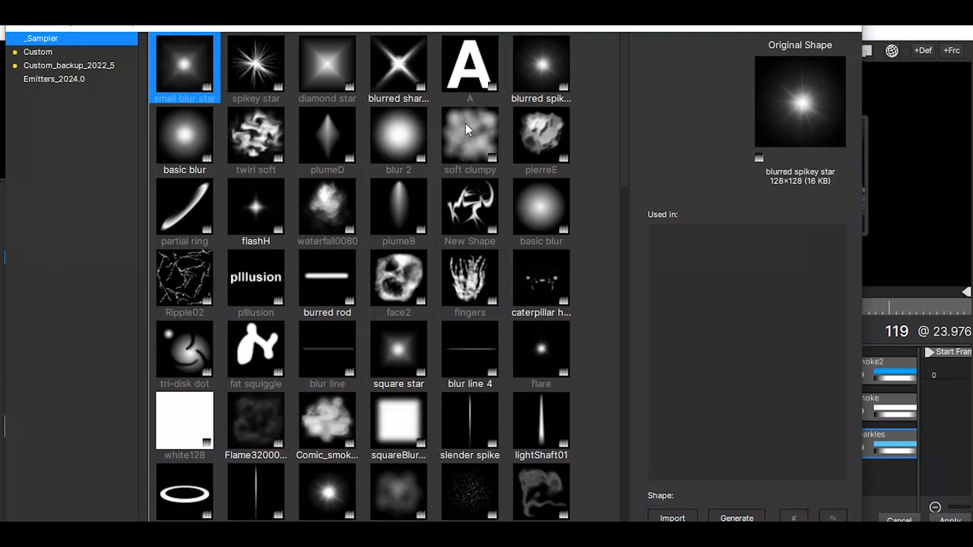
pyautogui.click(468, 130)
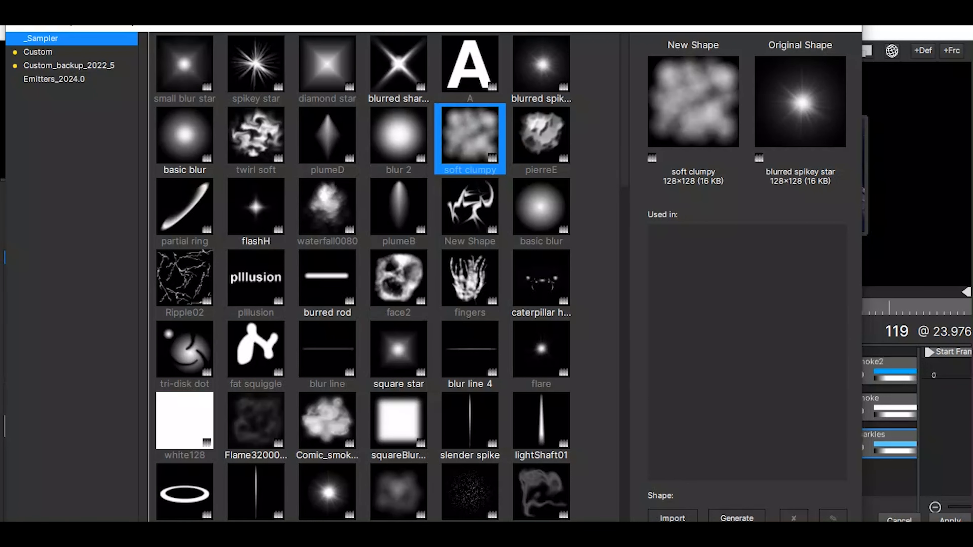
pyautogui.click(805, 536)
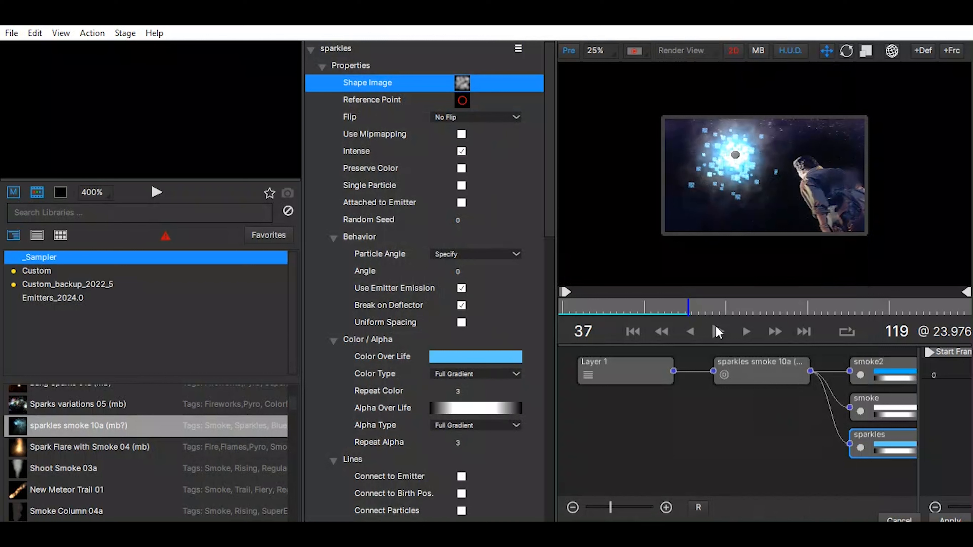
pyautogui.moveTo(674, 310); pyautogui.dragTo(654, 313)
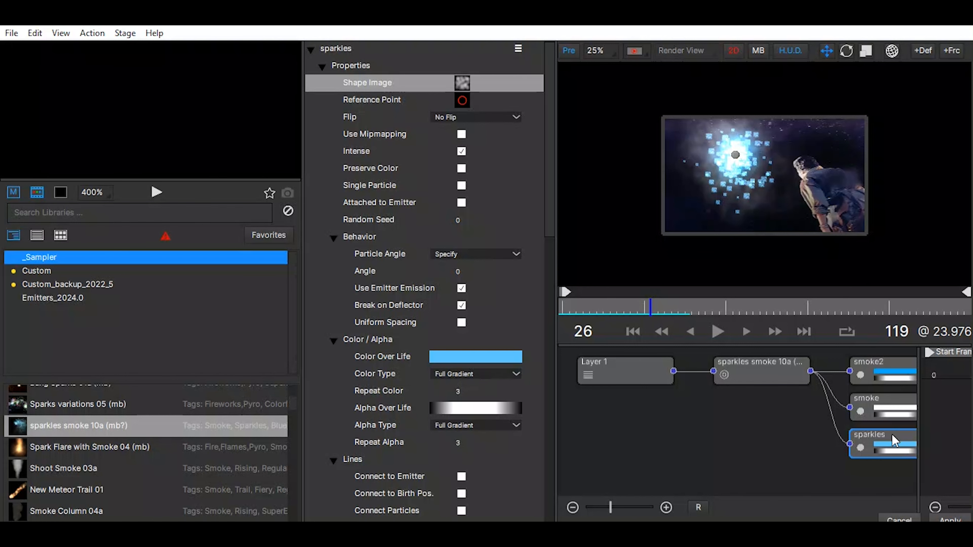
# Step: Try the leaf2 shape as the sparkles particle's Shape Image
pyautogui.click(463, 82)
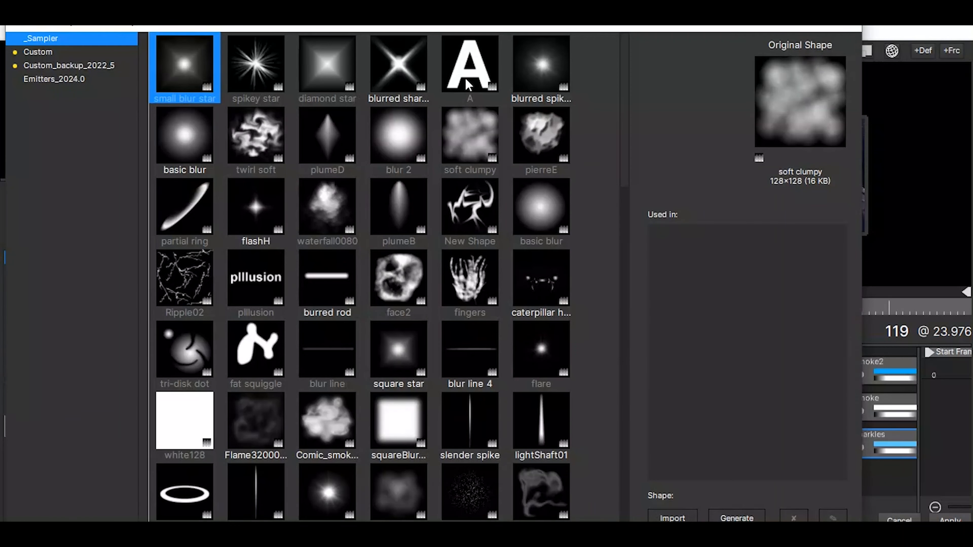
pyautogui.click(333, 429)
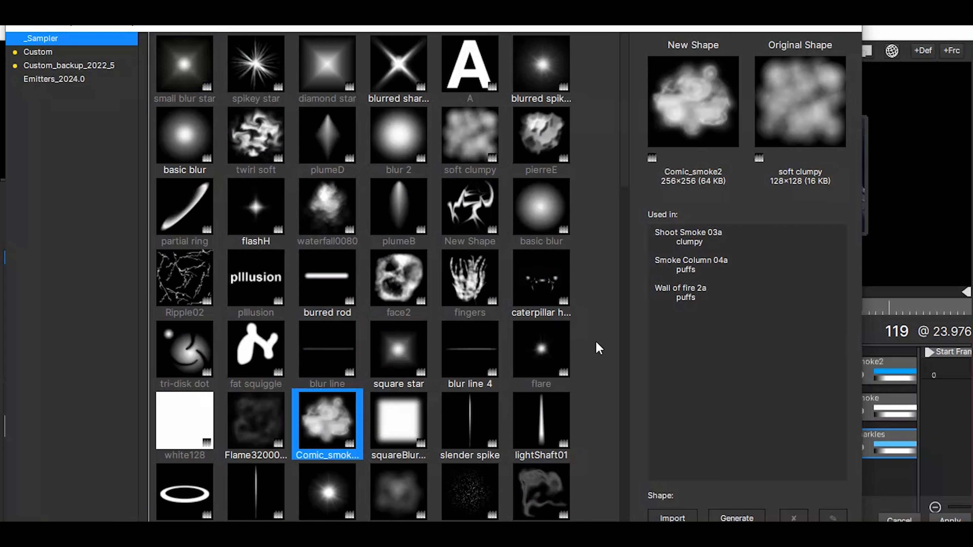
pyautogui.scroll(-10, 306, 411)
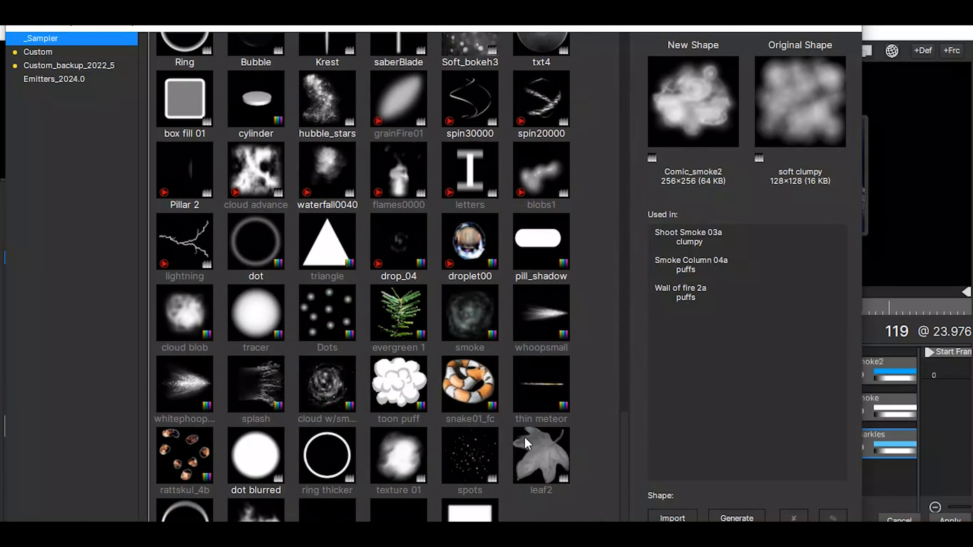
pyautogui.click(528, 444)
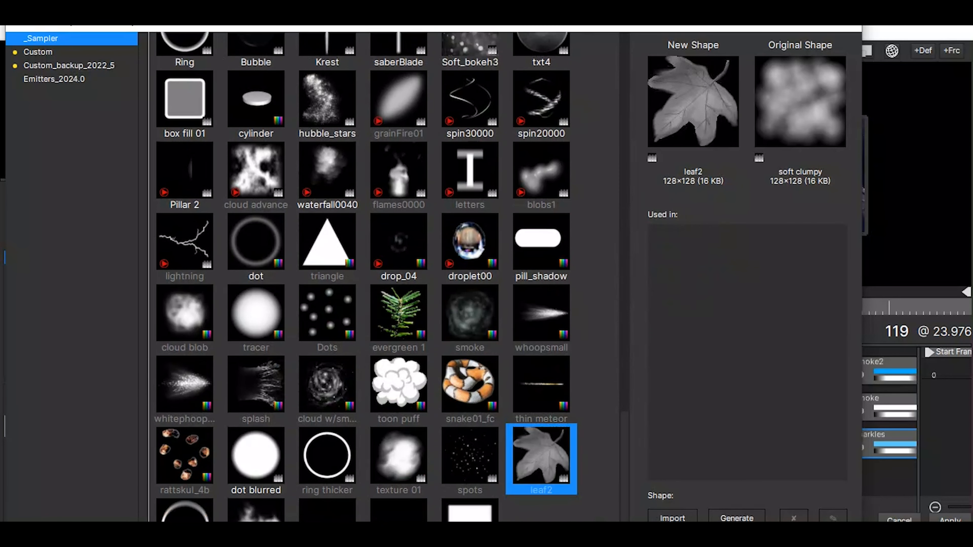
pyautogui.press('Return')
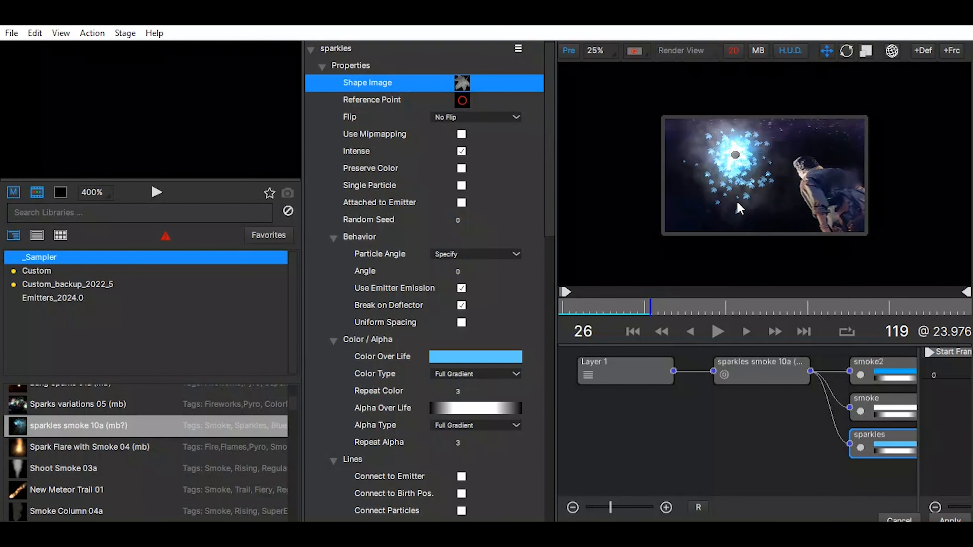
# Step: Replace the sparkles particle's Shape Image with a small glowing dot shape and preview the emitter at frame 51
pyautogui.click(900, 441)
pyautogui.click(463, 82)
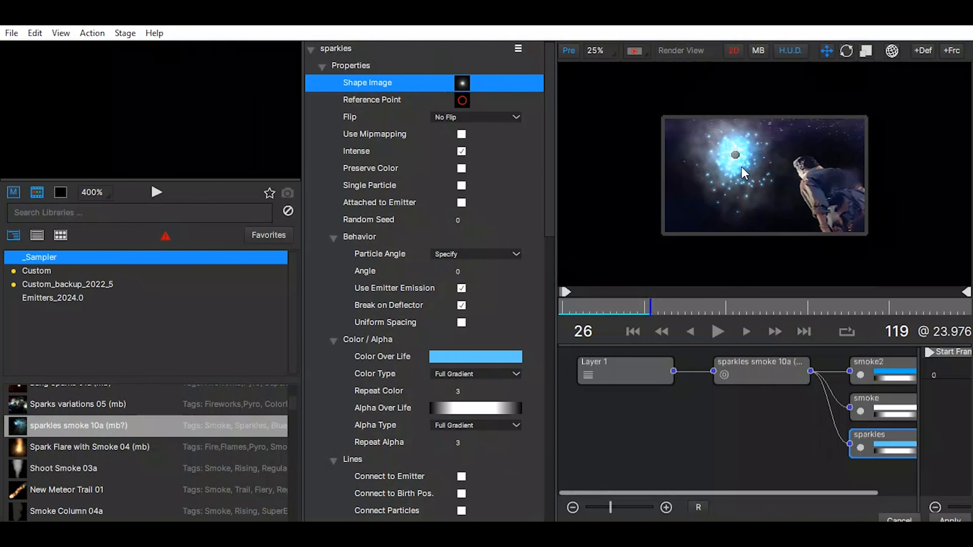
pyautogui.moveTo(650, 312); pyautogui.dragTo(738, 341)
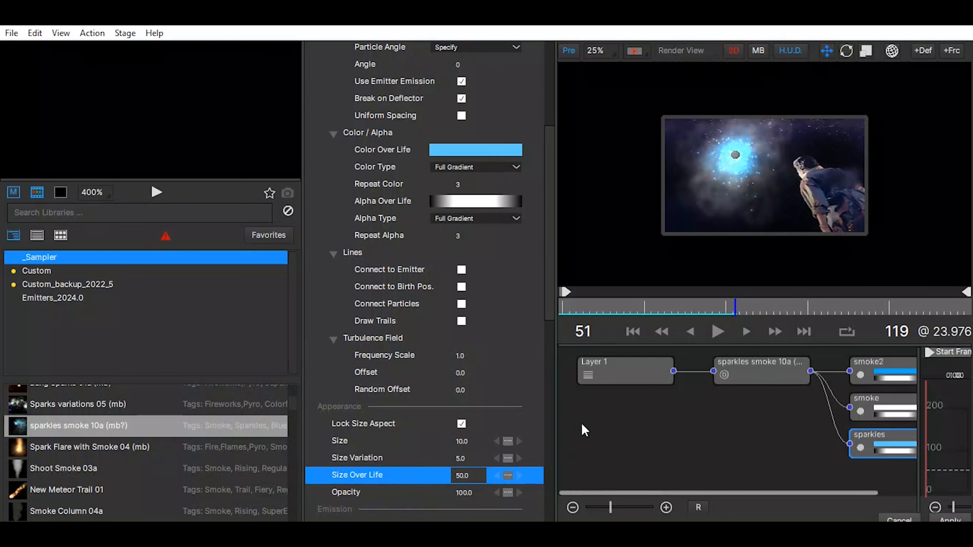
# Step: Review the emitter's animation over the photo at frames 28 and 71
pyautogui.click(526, 424)
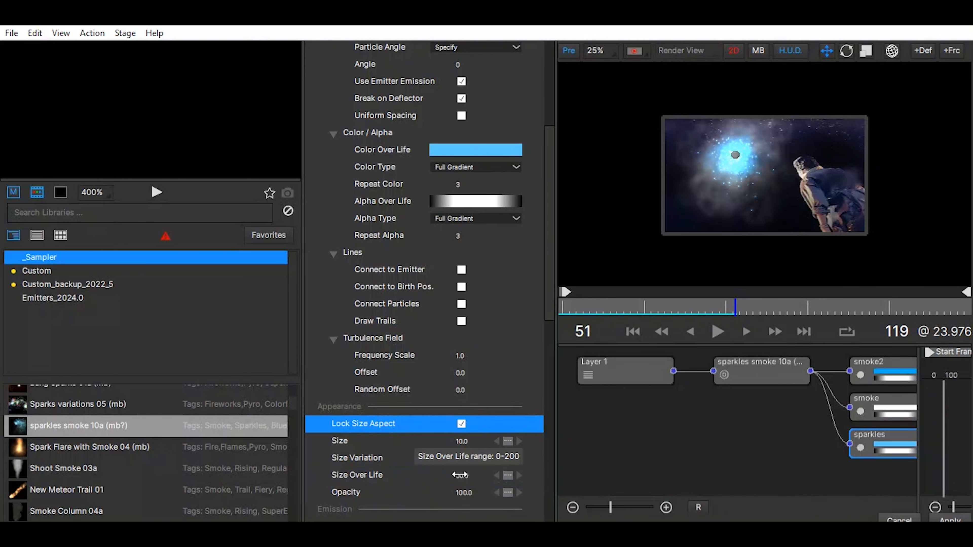
pyautogui.moveTo(740, 311); pyautogui.dragTo(659, 323)
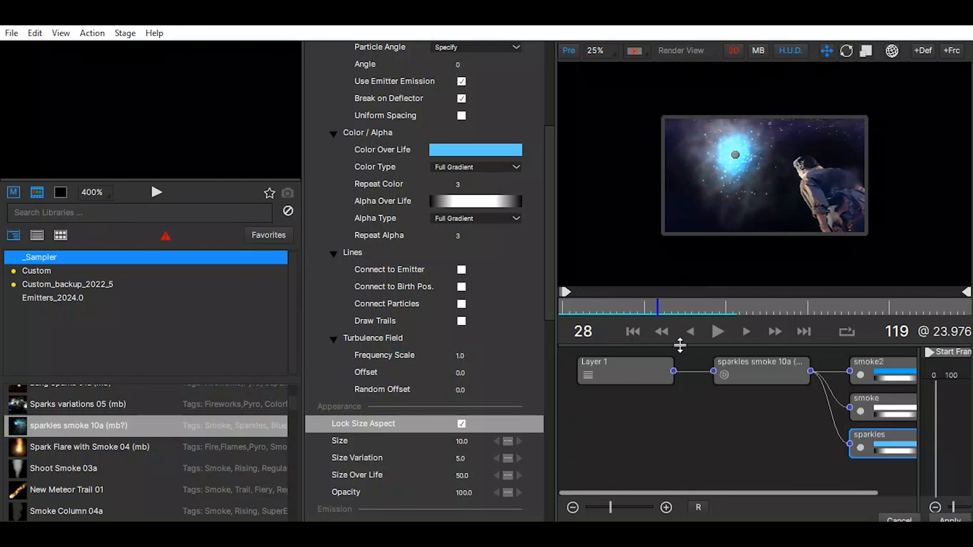
pyautogui.moveTo(658, 321); pyautogui.dragTo(807, 323)
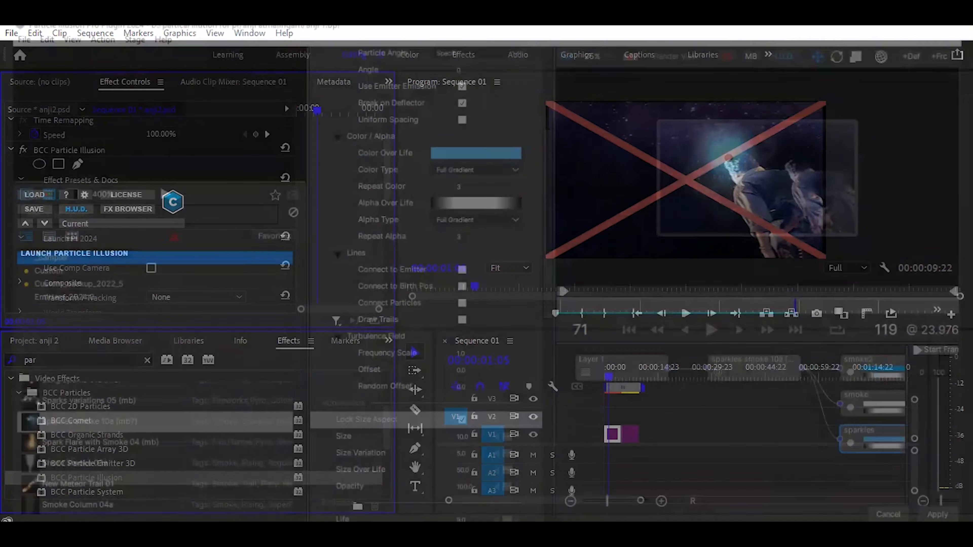
# Step: Switch to the standalone Particle Illusion application, launched from the Boris FX Continuum AE program folder
pyautogui.press('super')
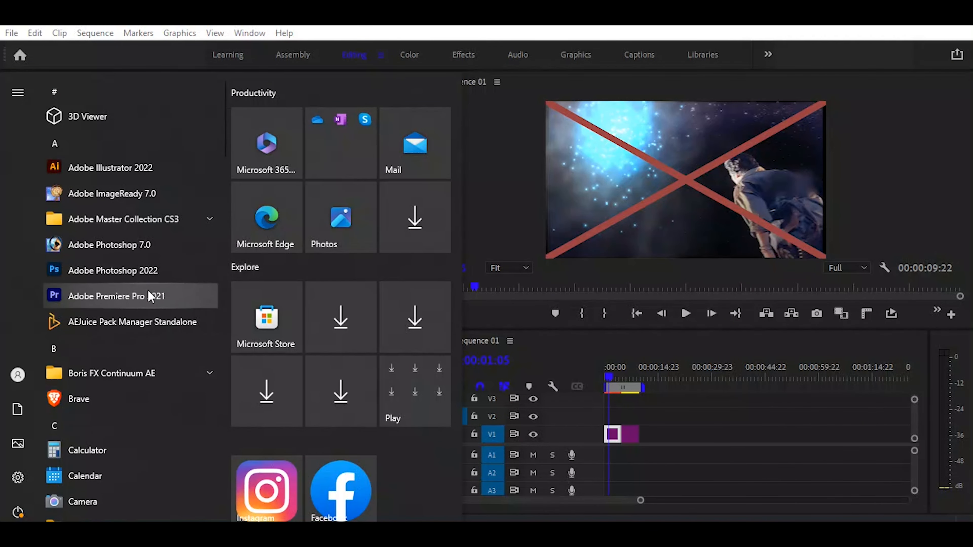
pyautogui.click(134, 373)
pyautogui.click(150, 362)
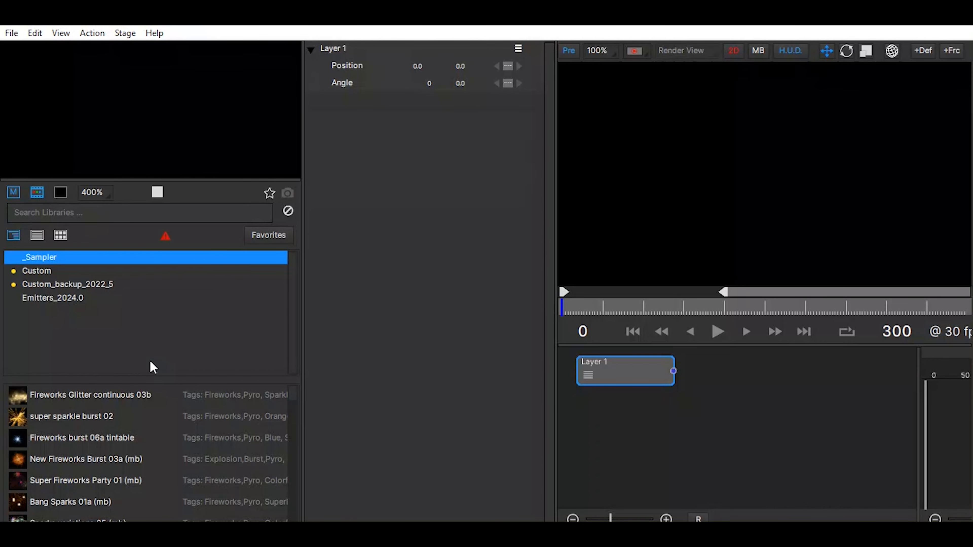
# Step: Open the recent project "anji 1.bpi" and preview its emitter at frame 17
pyautogui.click(11, 34)
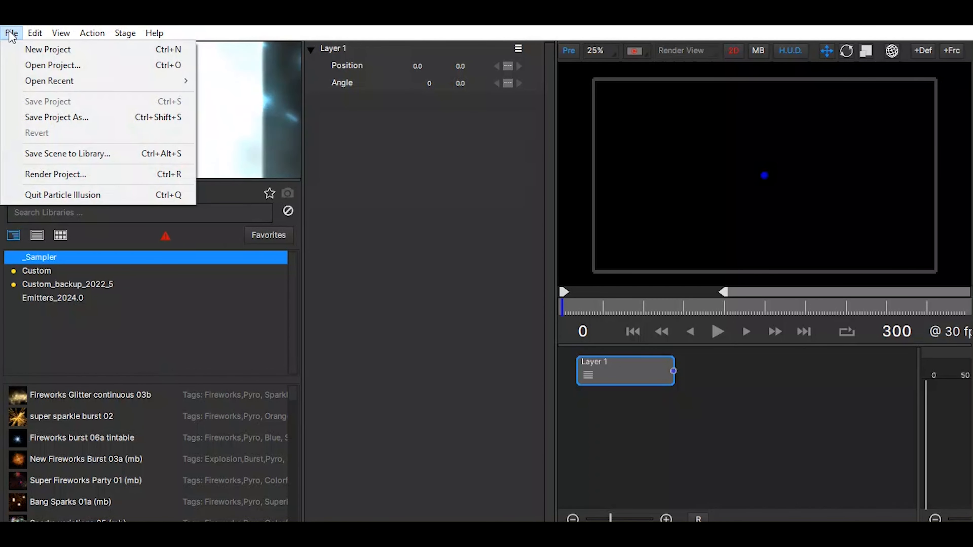
pyautogui.moveTo(184, 80)
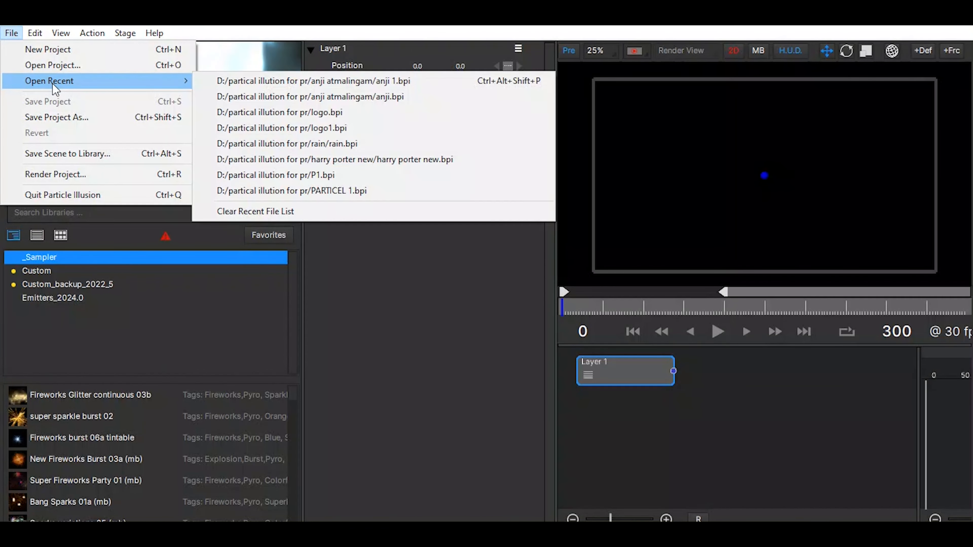
pyautogui.click(347, 82)
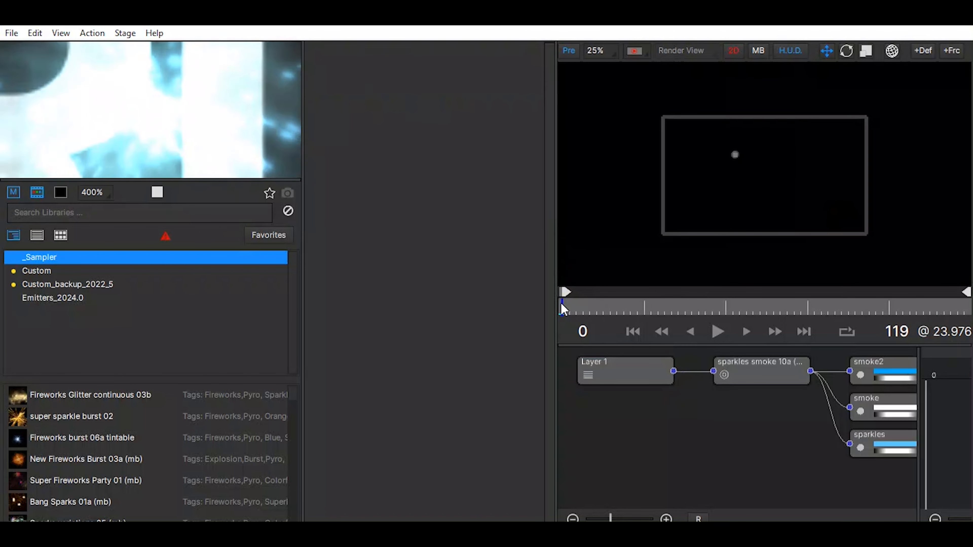
pyautogui.moveTo(562, 303); pyautogui.dragTo(621, 302)
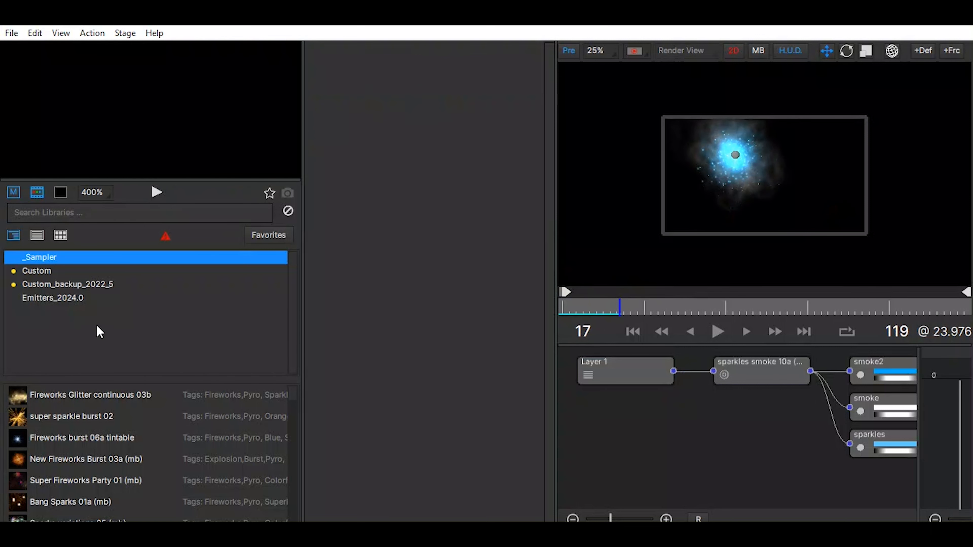
# Step: Render the project as a QuickTime movie with the output file named "anji 123"
pyautogui.click(12, 34)
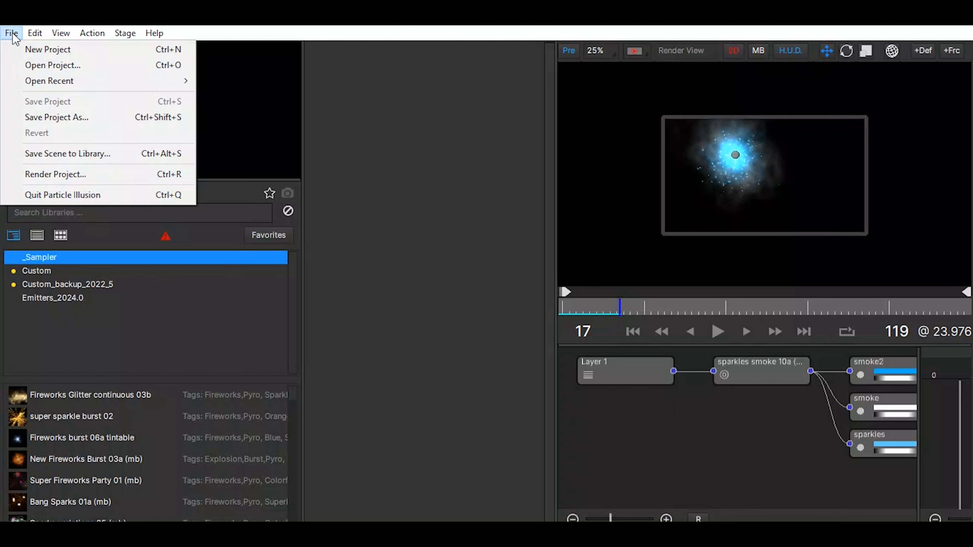
pyautogui.click(82, 176)
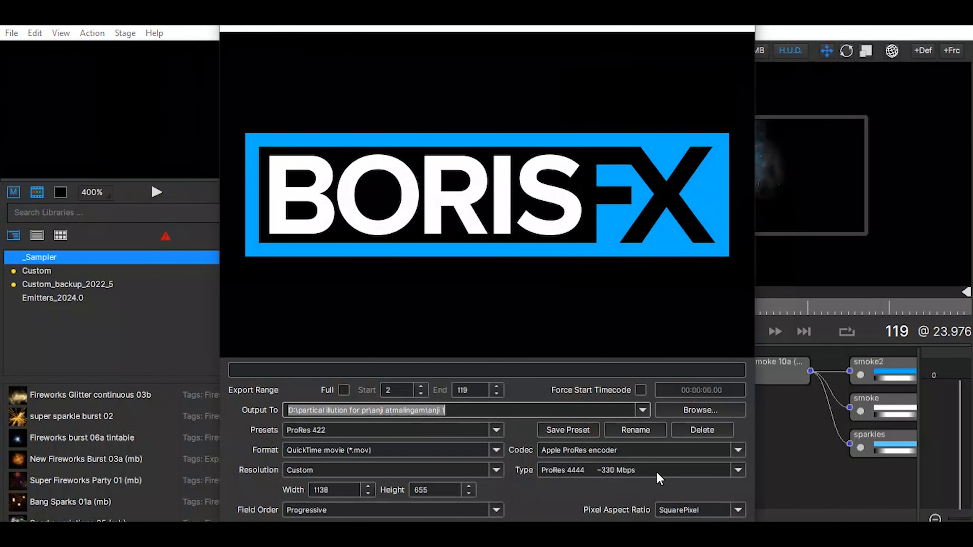
pyautogui.click(461, 409)
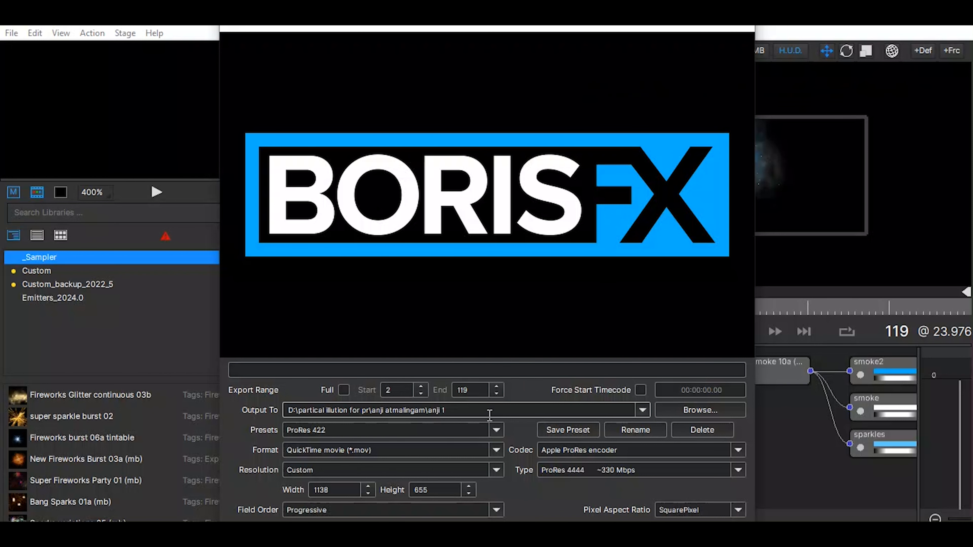
pyautogui.write('w')
pyautogui.press('BackSpace')
pyautogui.write('123')
pyautogui.moveTo(591, 27); pyautogui.dragTo(574, 18)
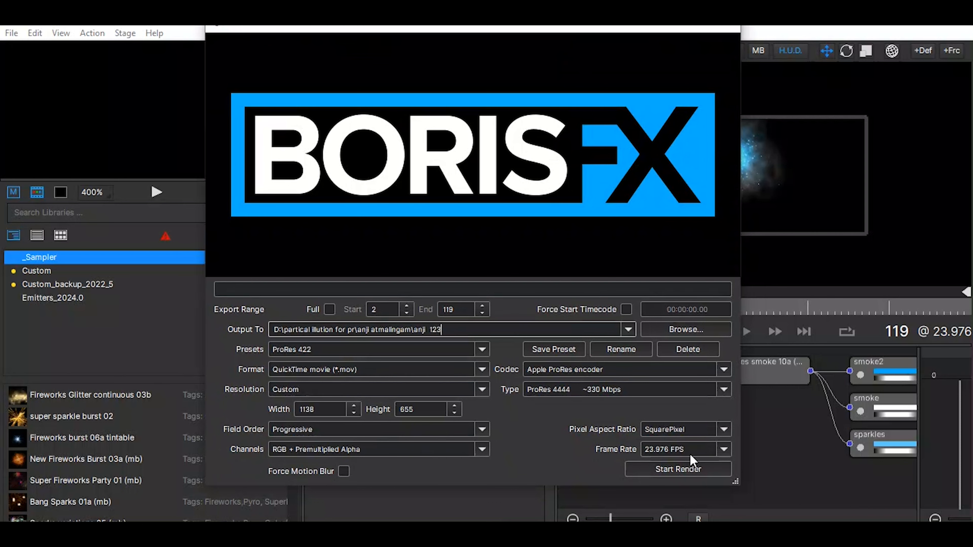
pyautogui.click(680, 467)
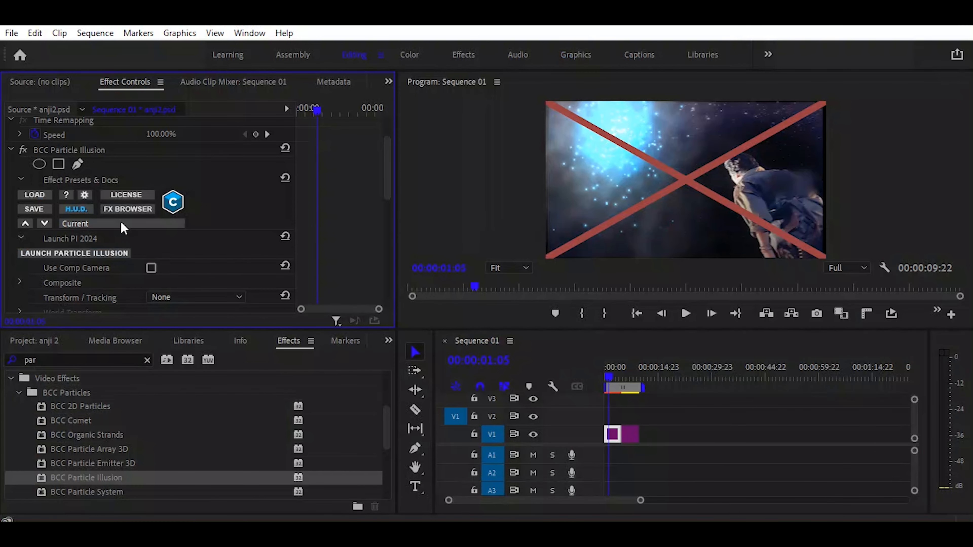
# Step: Remove the BCC Particle Illusion effect from the photo clip in Premiere Pro
pyautogui.click(59, 150)
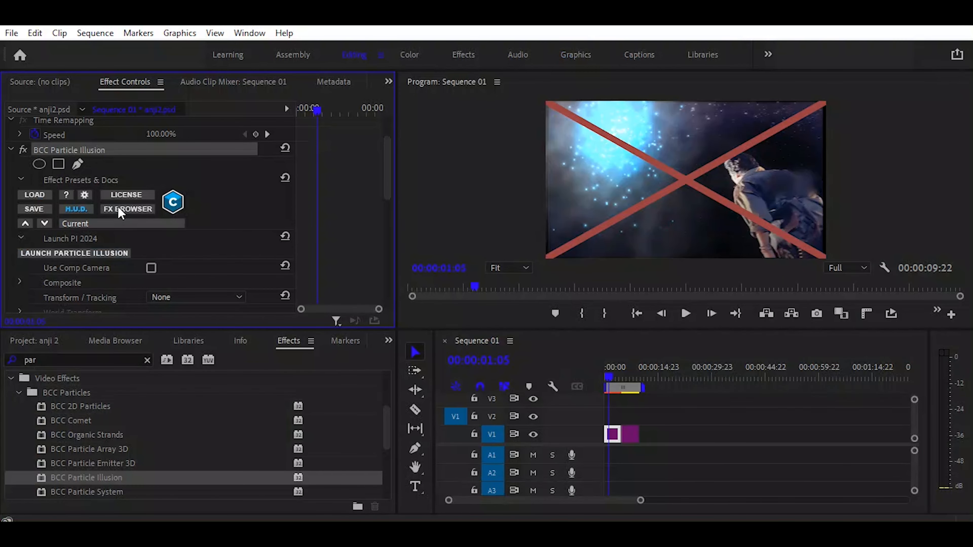
pyautogui.press('Delete')
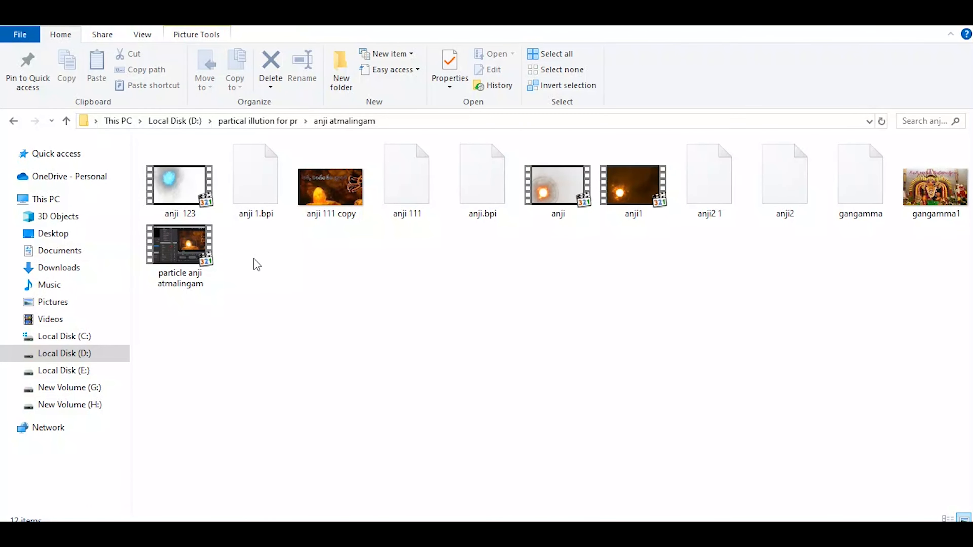
# Step: Place the rendered "anji 123.mov" from the project folder on track V2 above the photo clip and scale it up
pyautogui.click(189, 201)
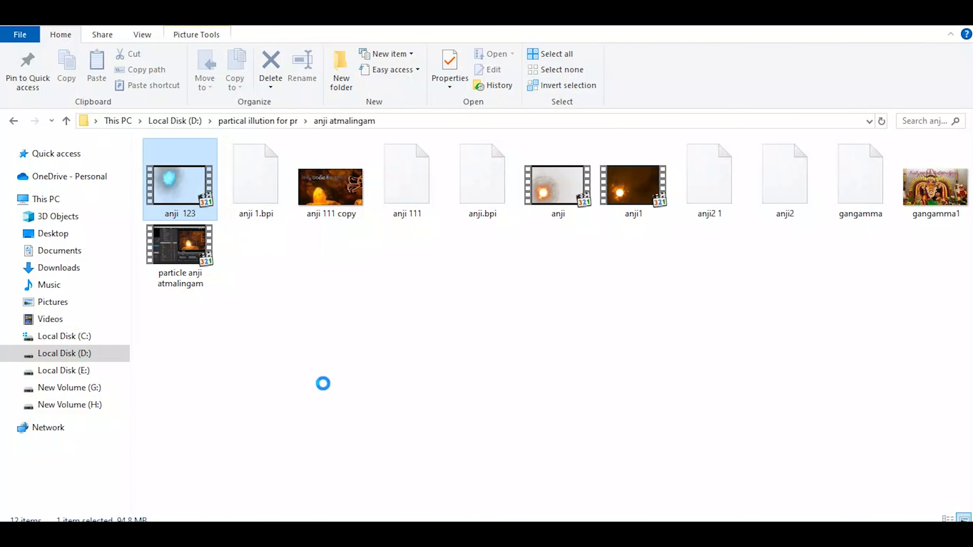
pyautogui.moveTo(325, 521); pyautogui.dragTo(605, 421)
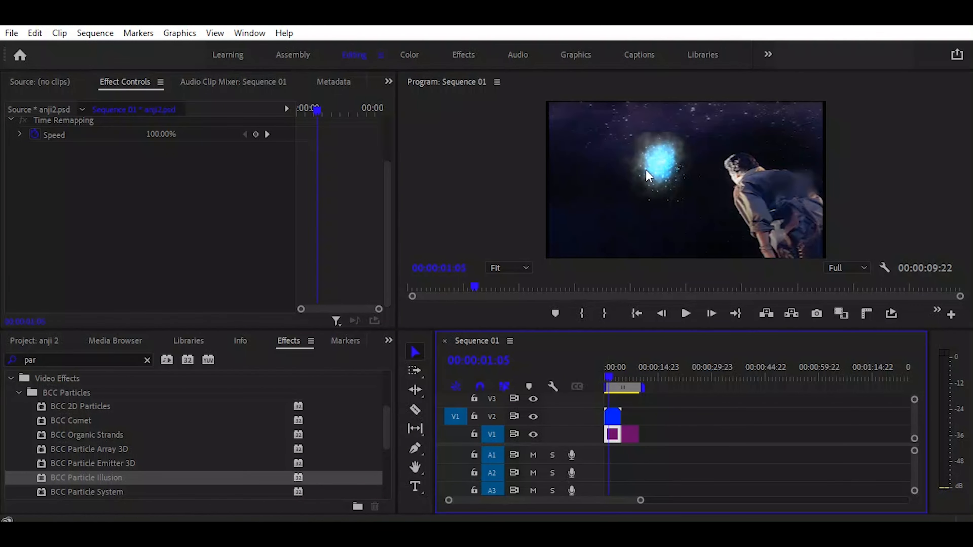
pyautogui.click(613, 416)
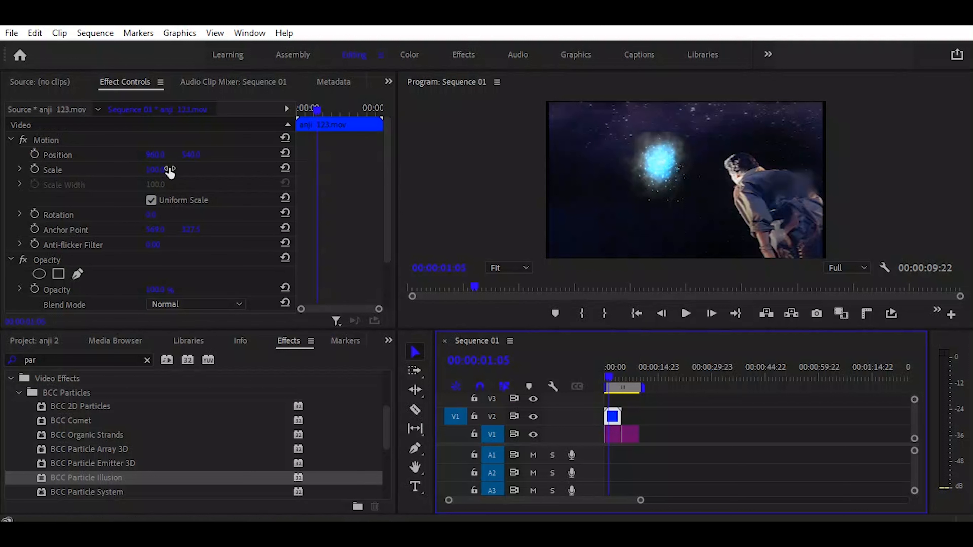
pyautogui.moveTo(158, 176); pyautogui.dragTo(218, 176)
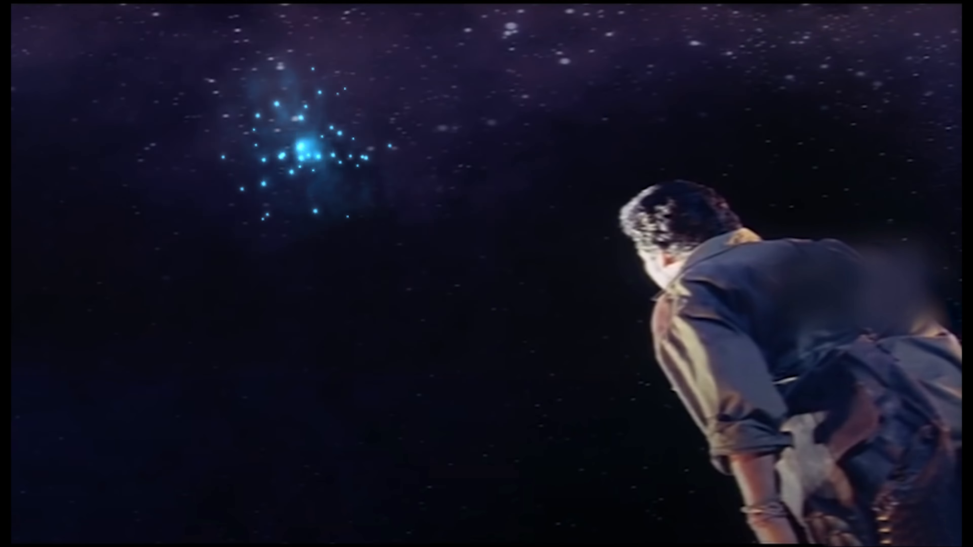